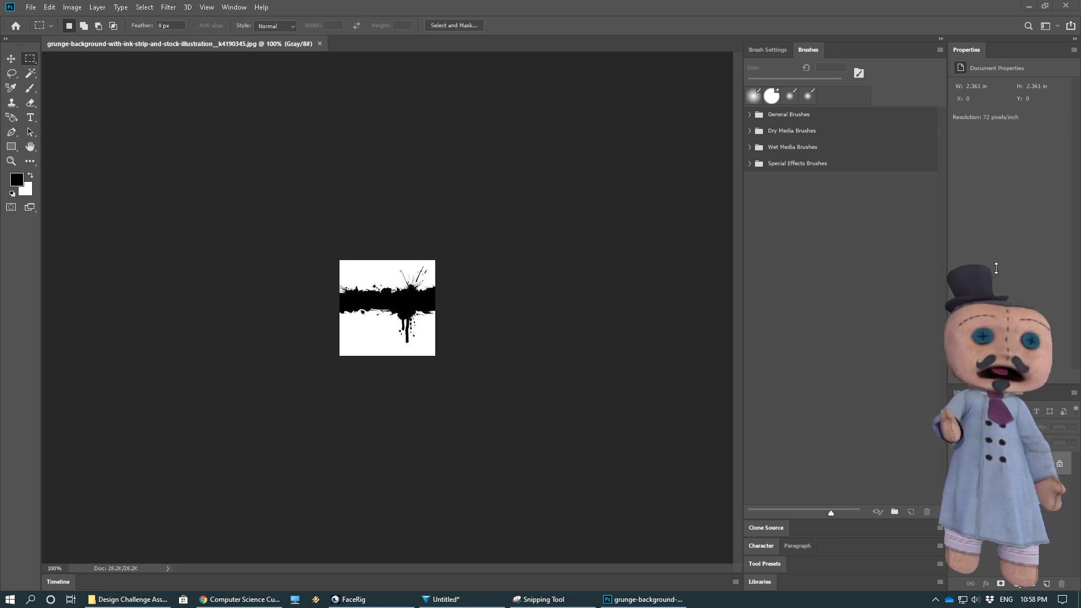
Open the Learn panel from the Window menu beside the grunge ink-strip image.
click(235, 8)
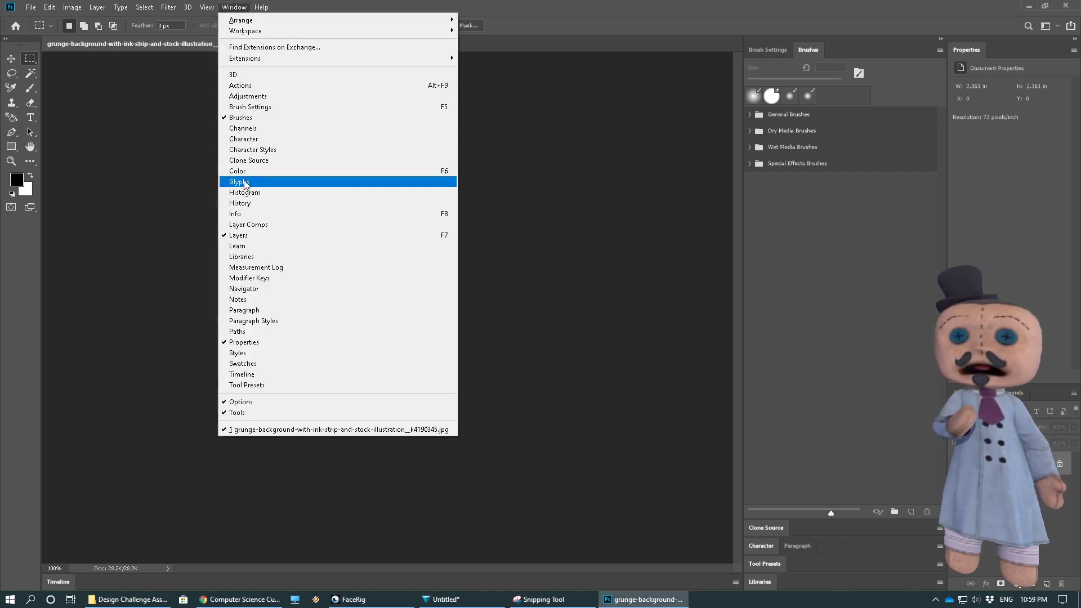
click(237, 246)
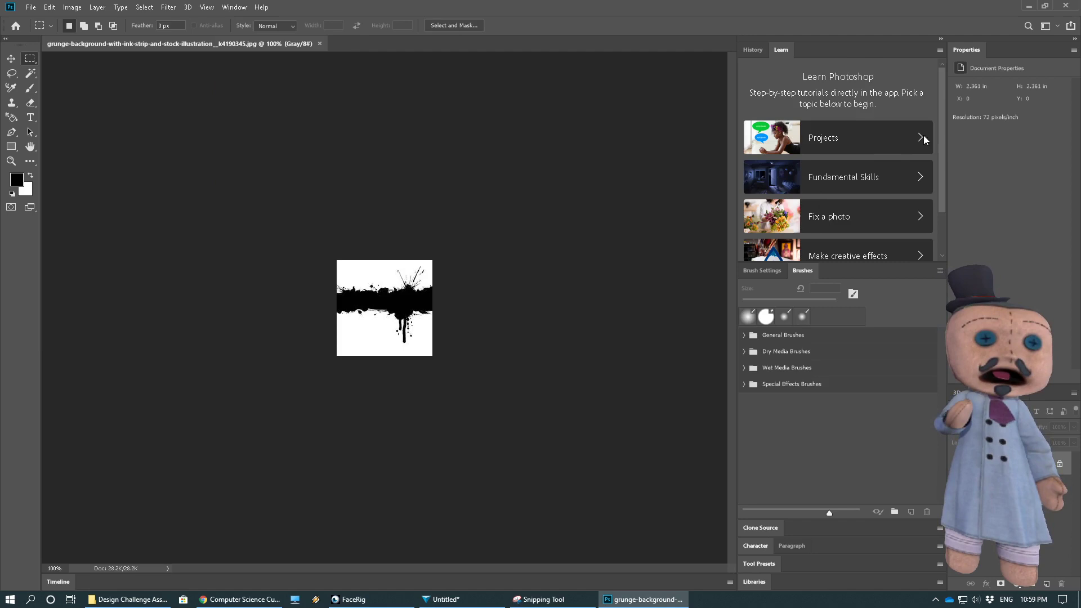
mouse_move(942, 127)
mouse_down()
mouse_move(943, 208)
mouse_move(940, 132)
mouse_up()
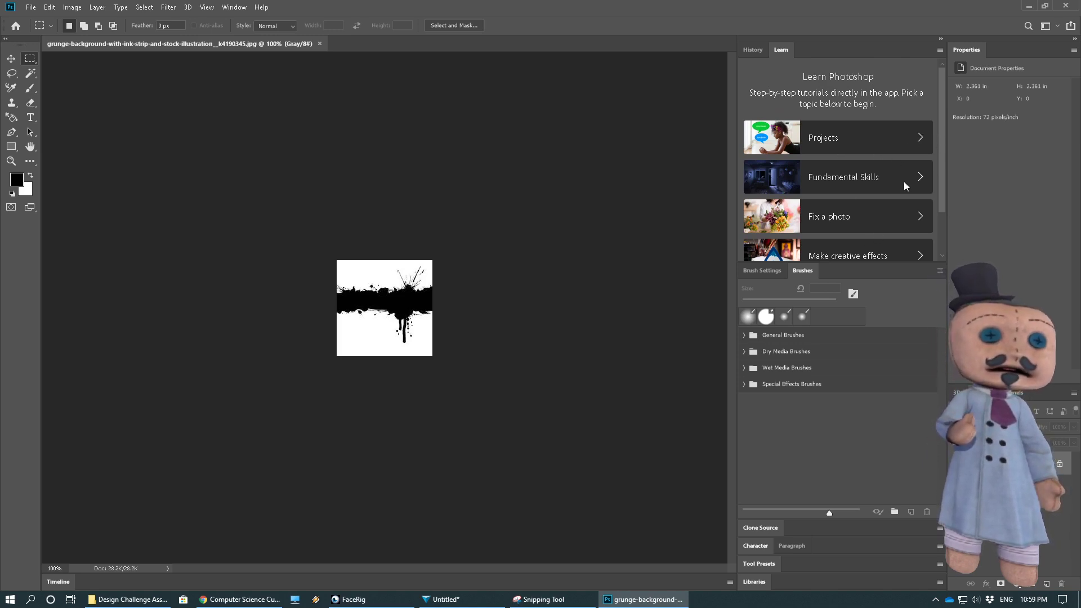
mouse_move(943, 166)
mouse_down()
mouse_move(947, 218)
mouse_move(937, 162)
mouse_up()
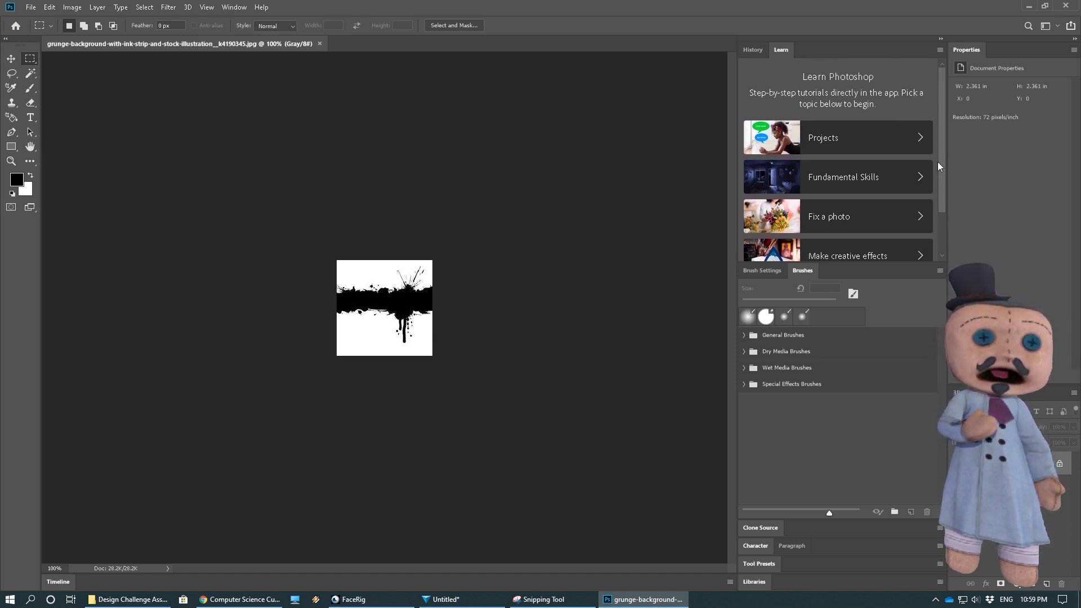
Expand Fundamental Skills in the Learn panel to list Photoshop Tour and layer tutorials.
click(829, 180)
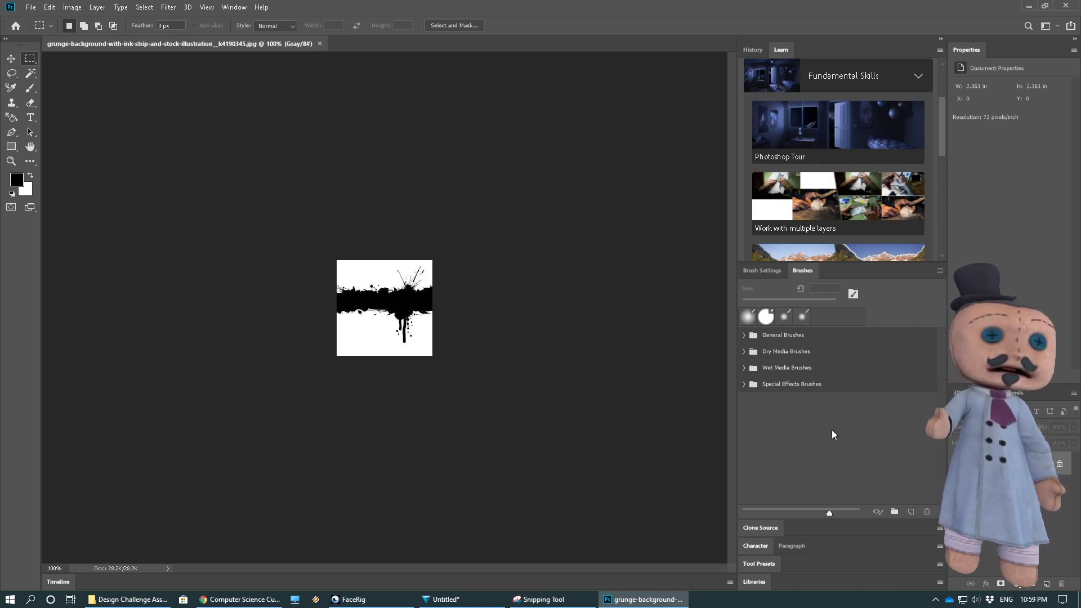
mouse_move(943, 153)
mouse_down()
mouse_move(940, 254)
mouse_move(932, 125)
mouse_up()
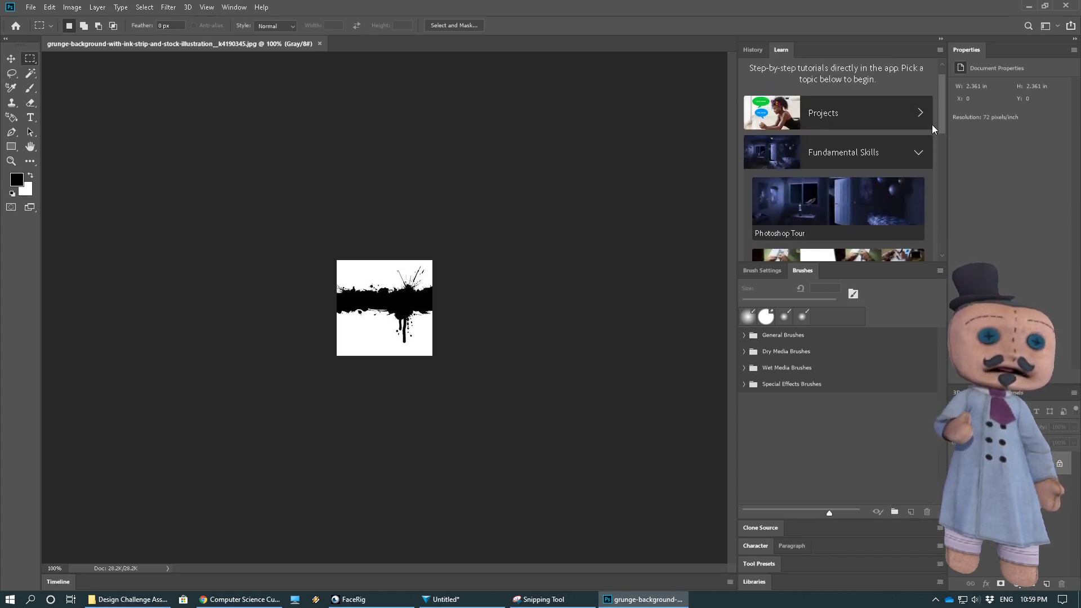